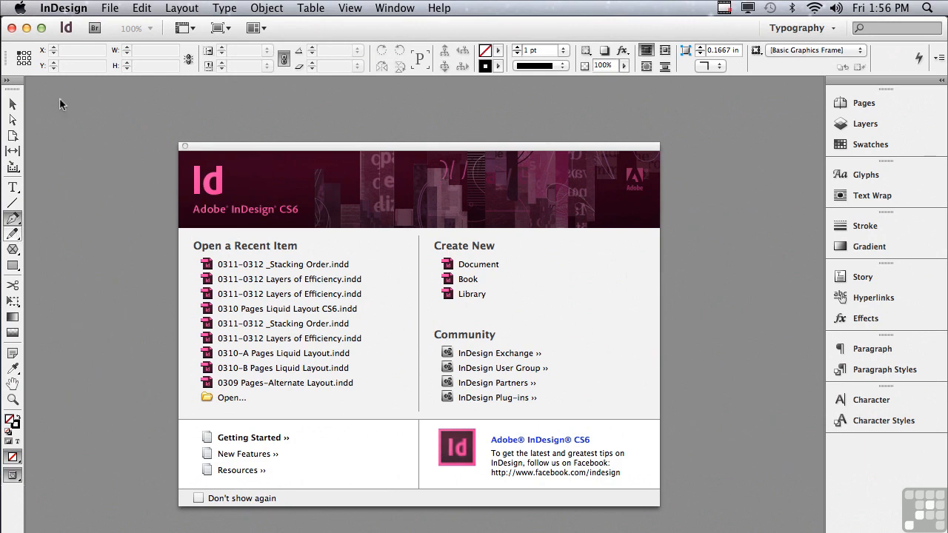
# Step: Create a new one-page Letter print document using the default preset with facing pages and 0.5 in margins
pyautogui.click(119, 8)
pyautogui.moveTo(119, 28)
pyautogui.click(282, 30)
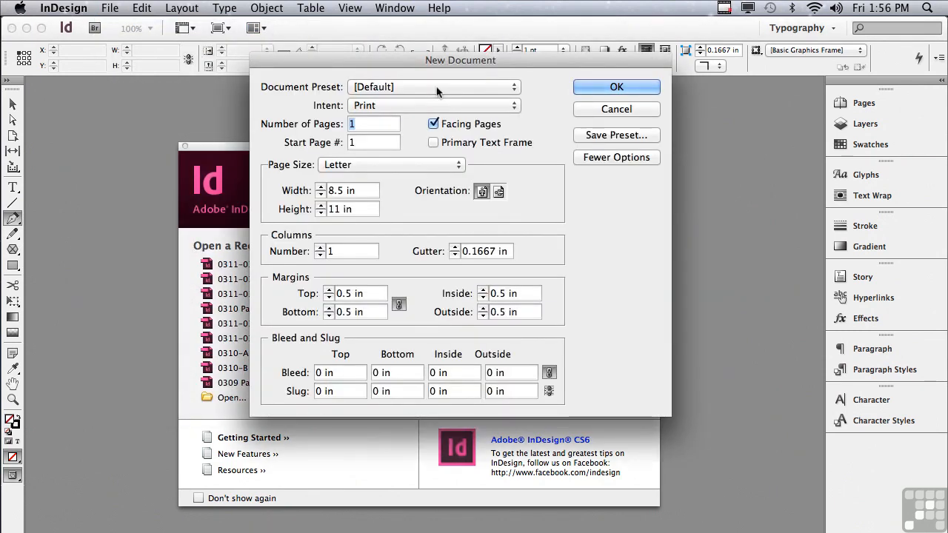
pyautogui.click(585, 89)
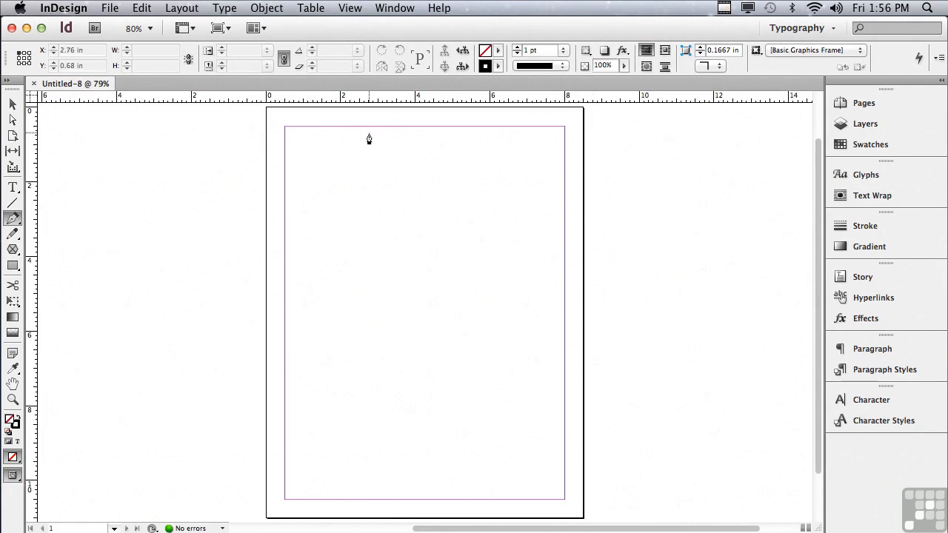
# Step: Draw a text frame about 2.08 × 1.94 in at the page's upper-left margin corner and switch to the Selection tool
pyautogui.click(13, 188)
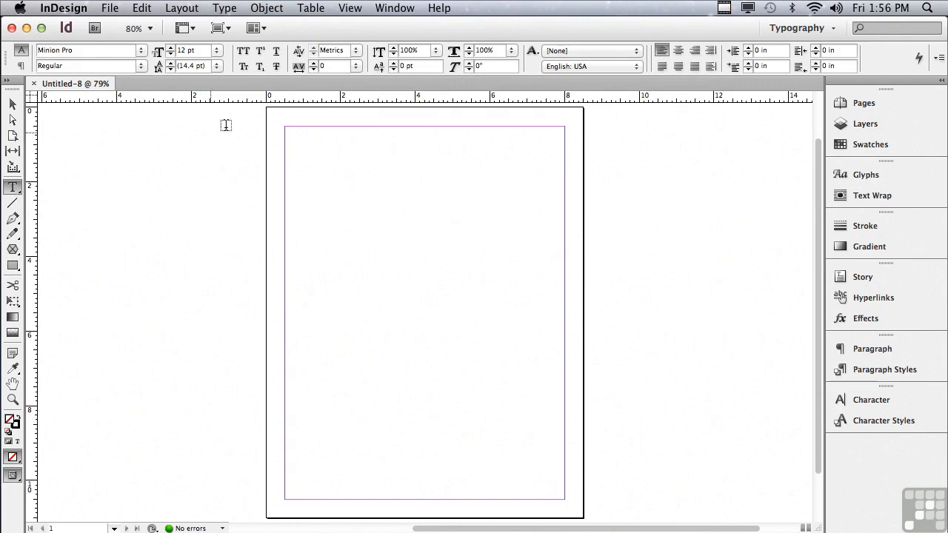
pyautogui.moveTo(285, 126); pyautogui.dragTo(362, 197)
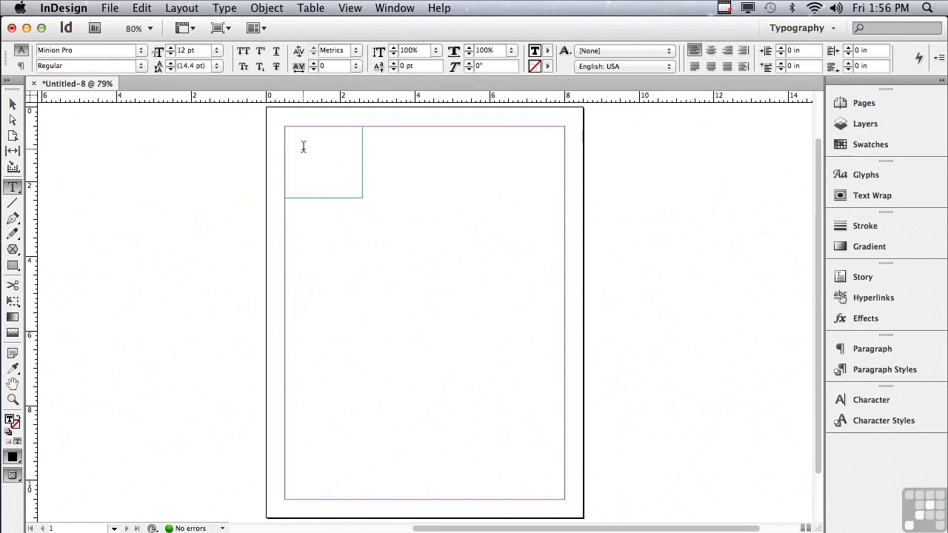
pyautogui.click(14, 106)
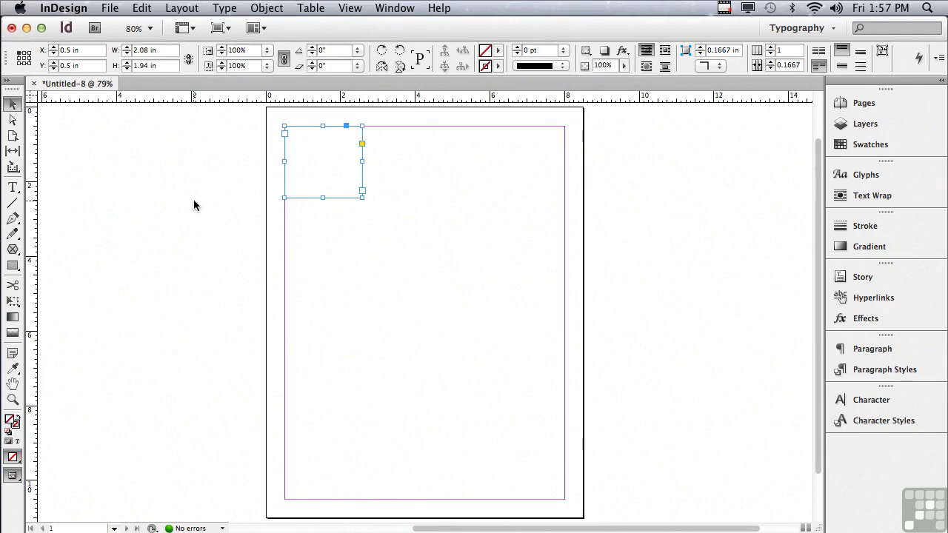
# Step: Draw a rectangular graphic frame about 2.08 × 1.94 in just below the text frame, aligned to the left margin
pyautogui.click(13, 249)
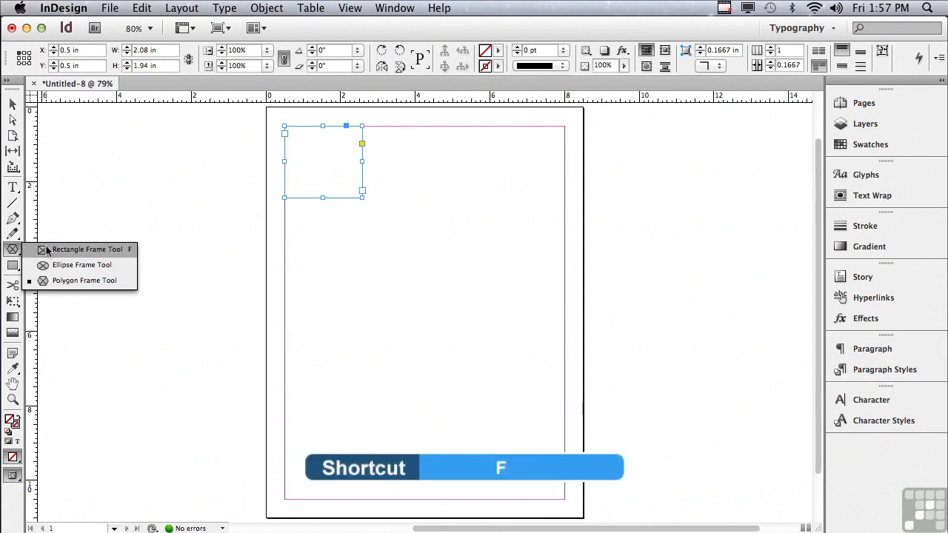
pyautogui.click(47, 249)
pyautogui.moveTo(288, 208); pyautogui.dragTo(362, 279)
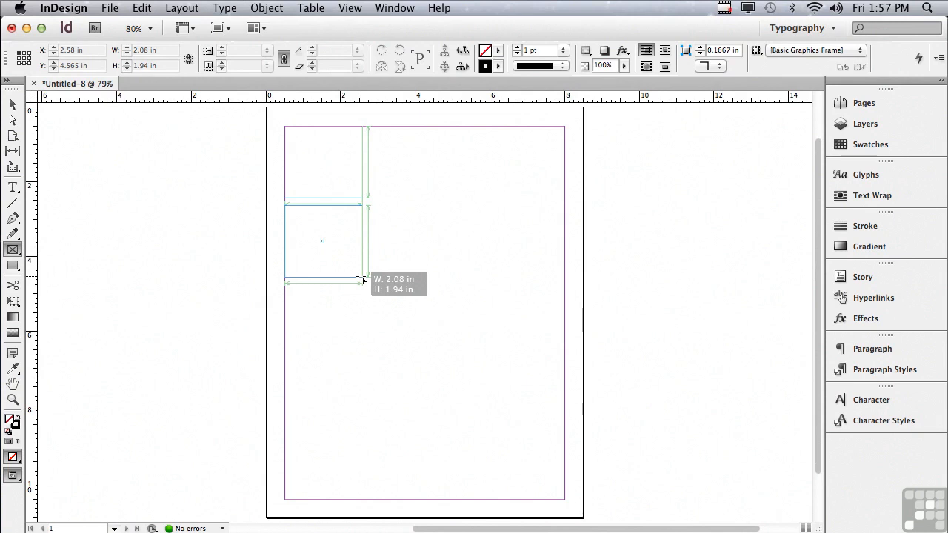
pyautogui.moveTo(362, 278); pyautogui.dragTo(362, 279)
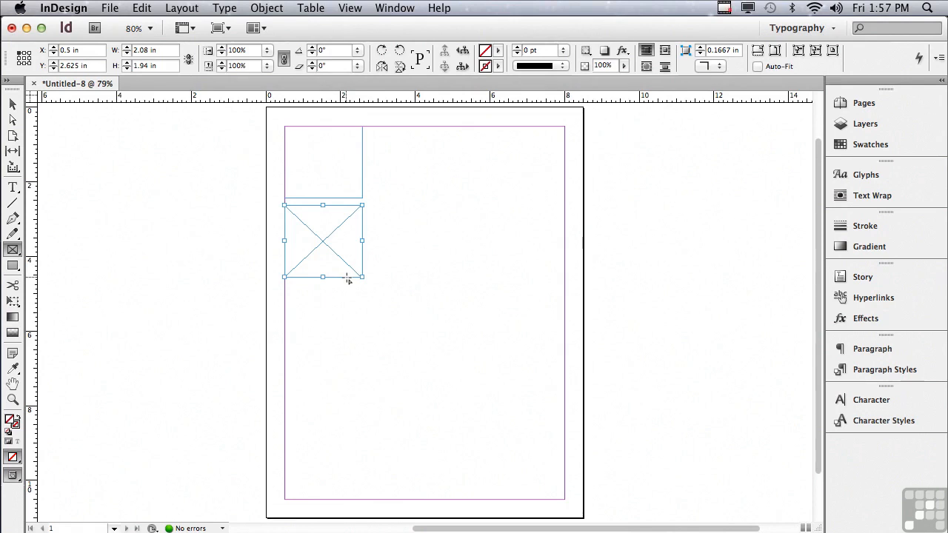
# Step: Draw two rectangles about 2.08 × 1.94 in, one below the graphic frame and one at the top margin near the page's middle
pyautogui.click(8, 271)
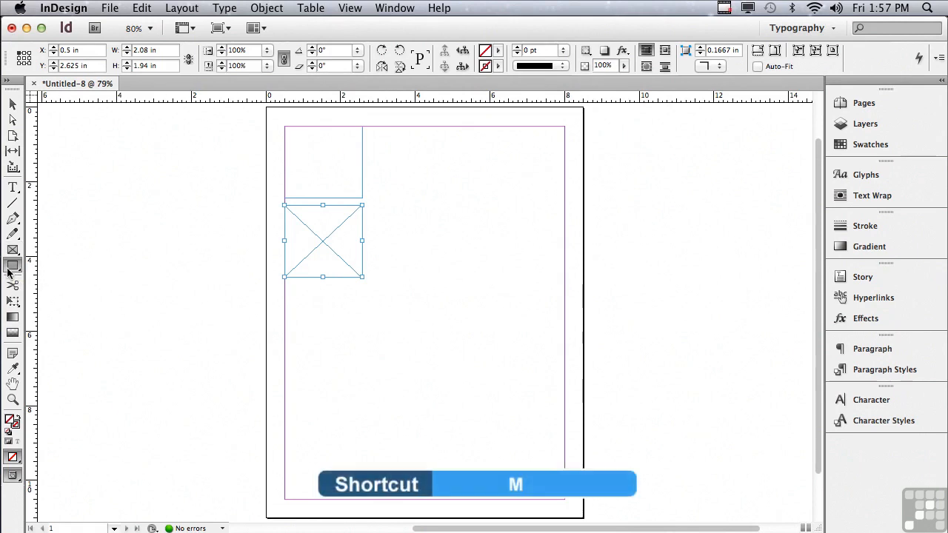
pyautogui.moveTo(285, 285); pyautogui.dragTo(361, 358)
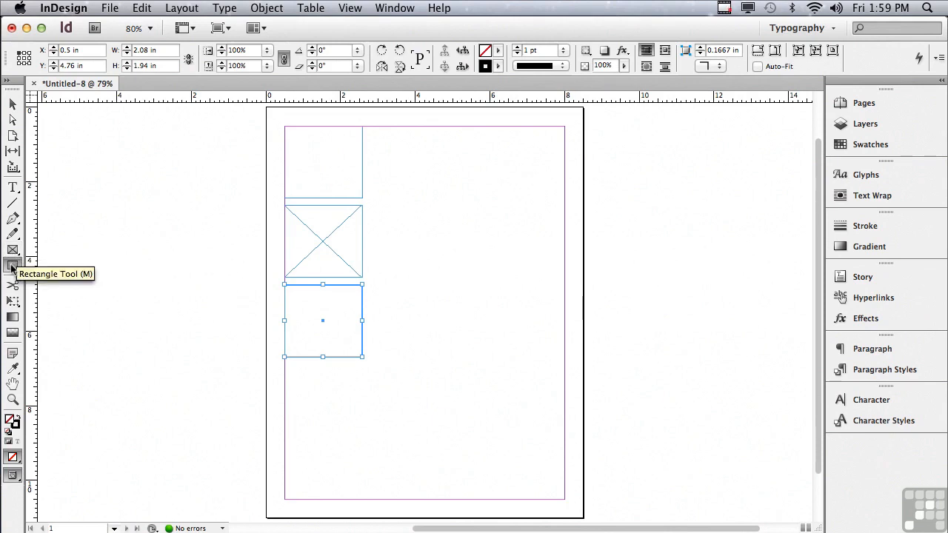
pyautogui.click(11, 267)
pyautogui.moveTo(399, 127); pyautogui.dragTo(476, 198)
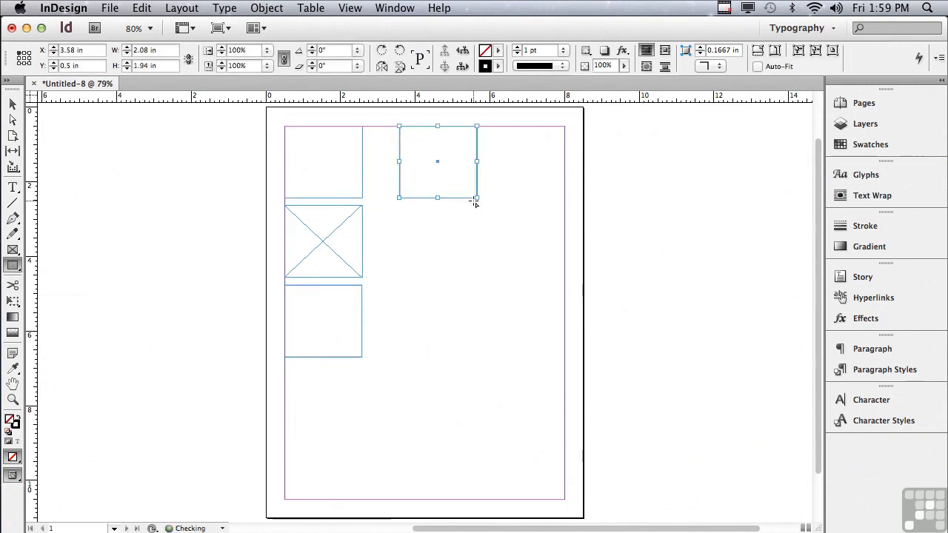
# Step: Place a rectangle exactly 3 in wide and 3 in high just below the upper middle rectangle
pyautogui.click(400, 206)
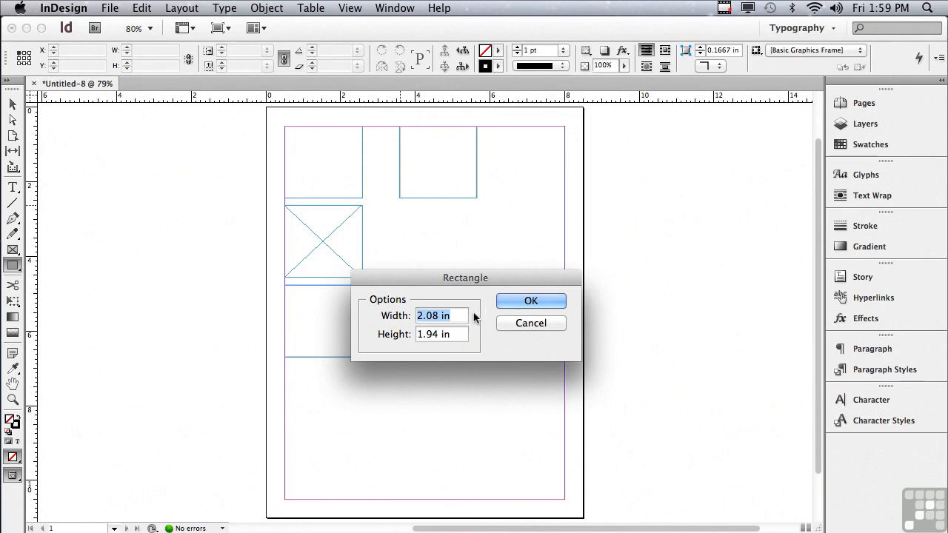
pyautogui.write('3')
pyautogui.press('Tab')
pyautogui.write('3')
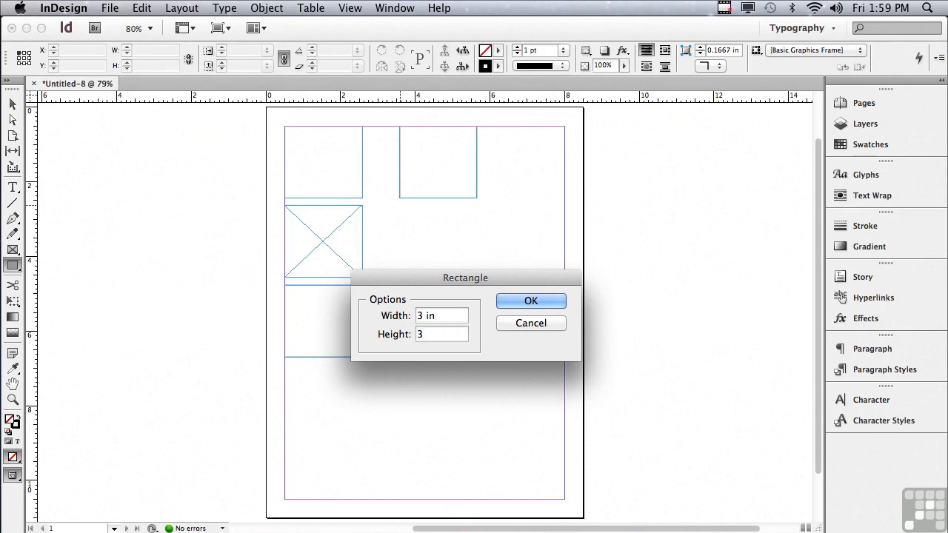
pyautogui.click(500, 302)
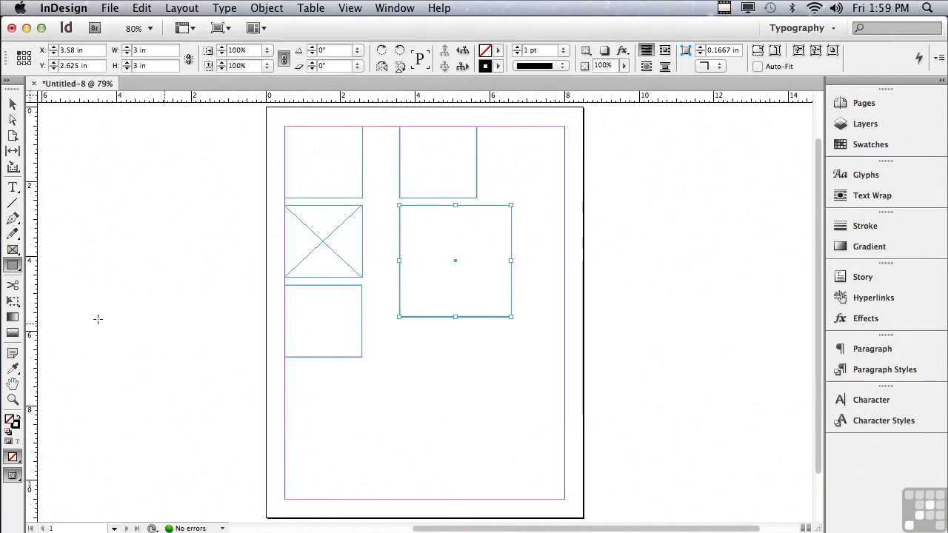
# Step: Place a 2.125 × 2.04 in ellipse below the 3 in square, and draw another about 2.28 × 2.06 in beneath it
pyautogui.click(10, 268)
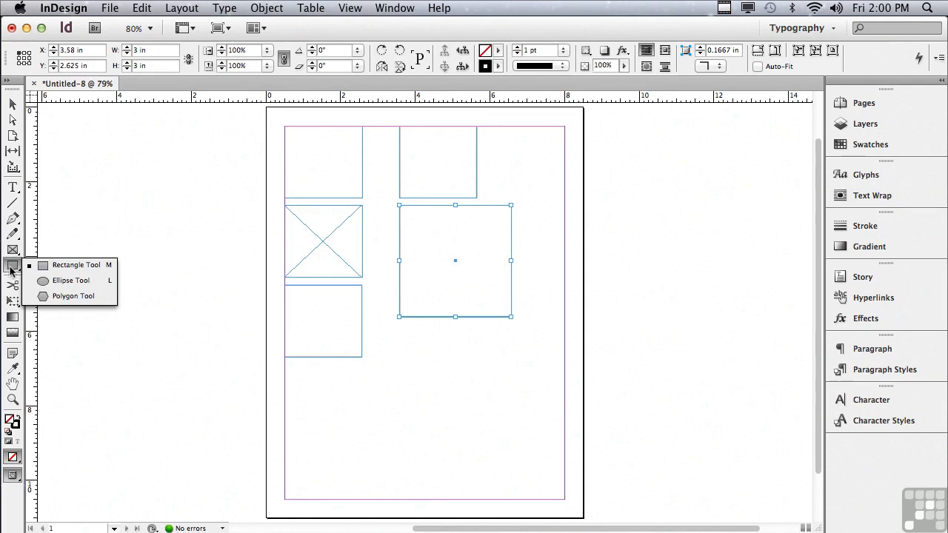
pyautogui.click(58, 282)
pyautogui.click(399, 337)
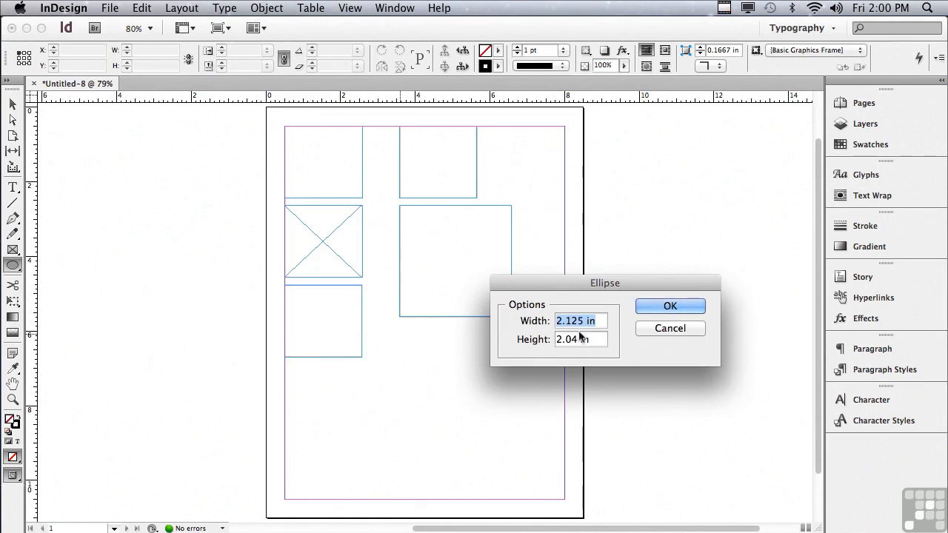
pyautogui.click(655, 311)
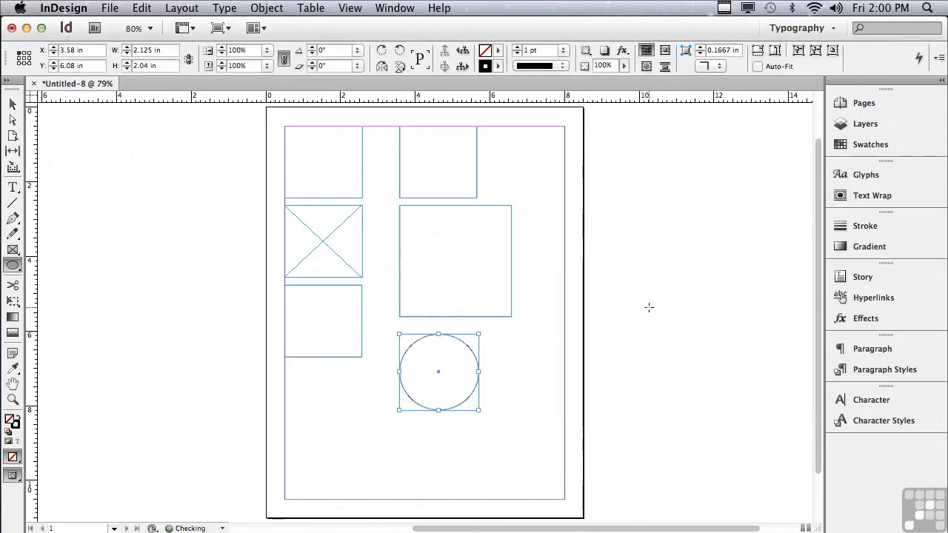
pyautogui.moveTo(398, 423); pyautogui.dragTo(483, 500)
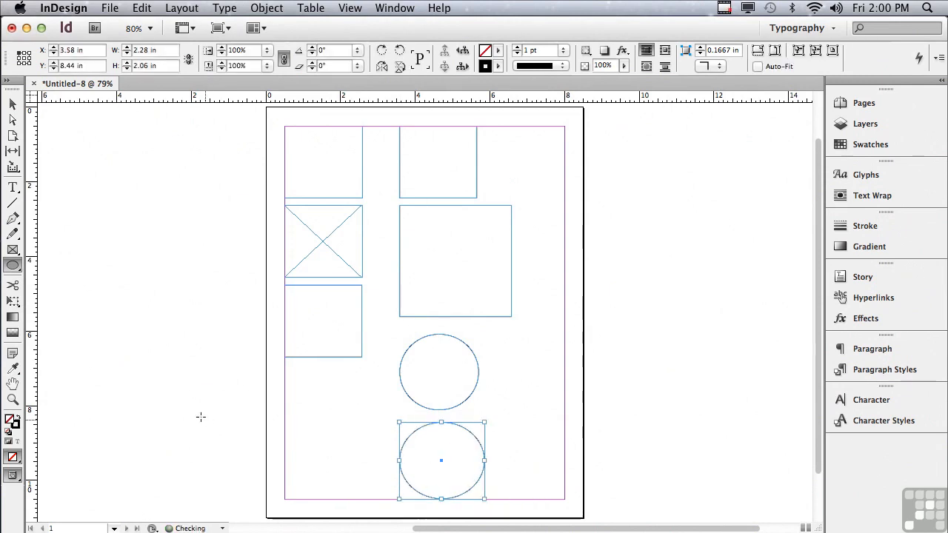
# Step: Place a 2 × 2 in polygon with 6 sides and 0% star inset on the pasteboard left of the page
pyautogui.click(12, 271)
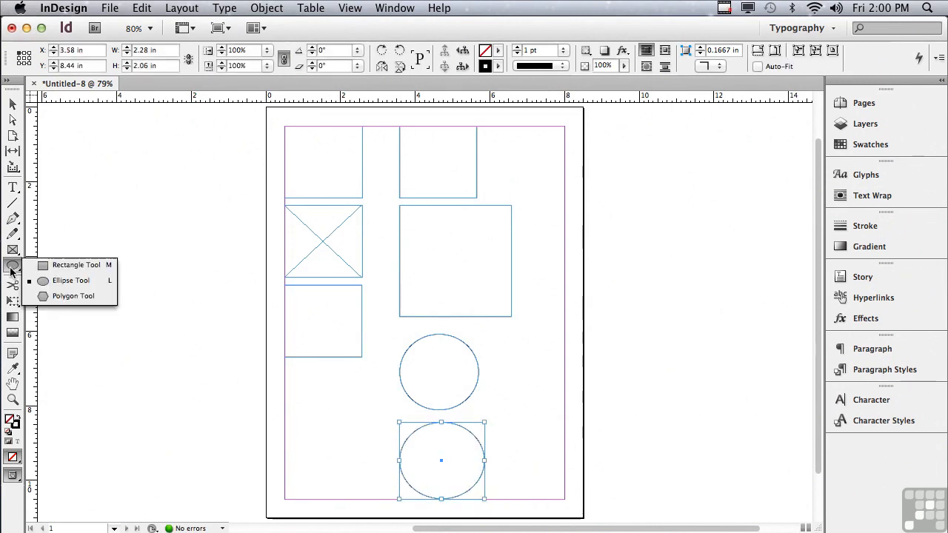
pyautogui.click(46, 297)
pyautogui.click(329, 254)
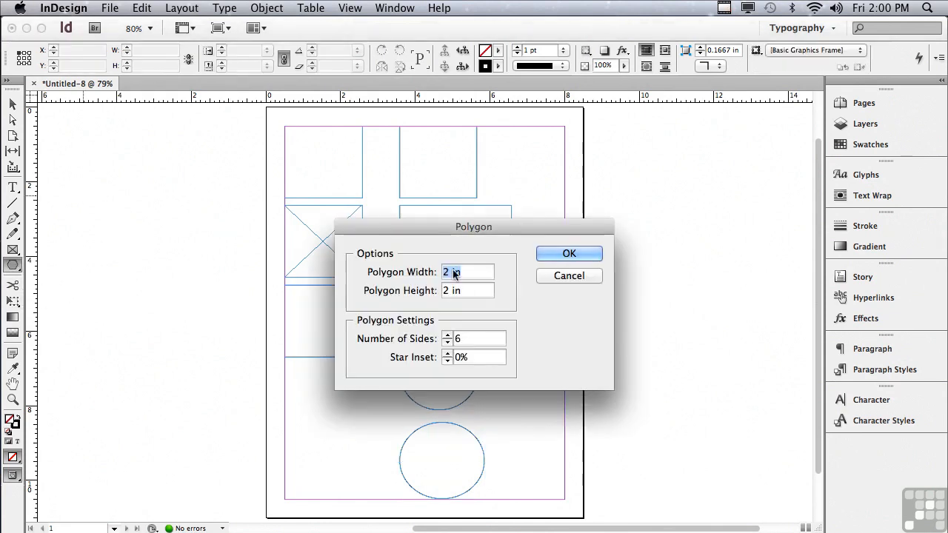
pyautogui.click(567, 255)
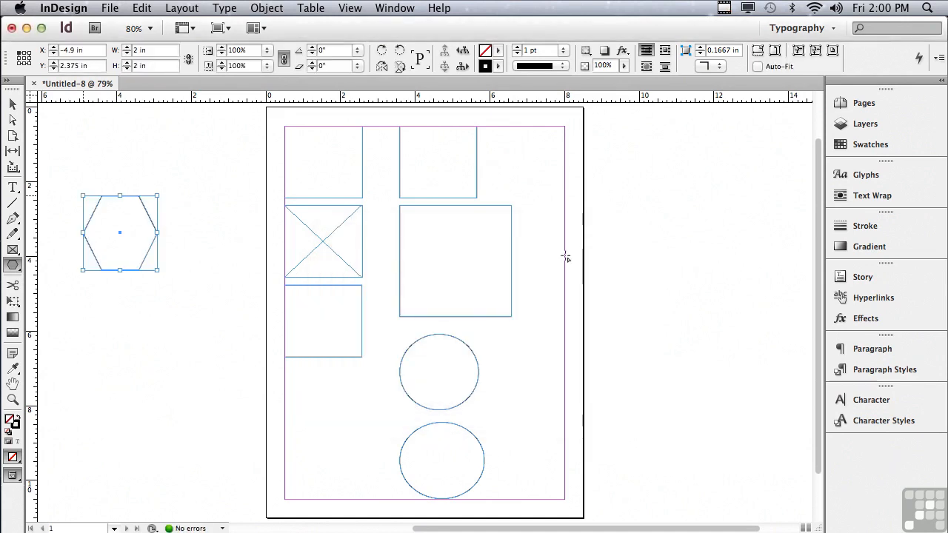
# Step: Place a 2 × 2 in five-sided polygon with a 50% star inset below the hexagon on the pasteboard
pyautogui.click(82, 288)
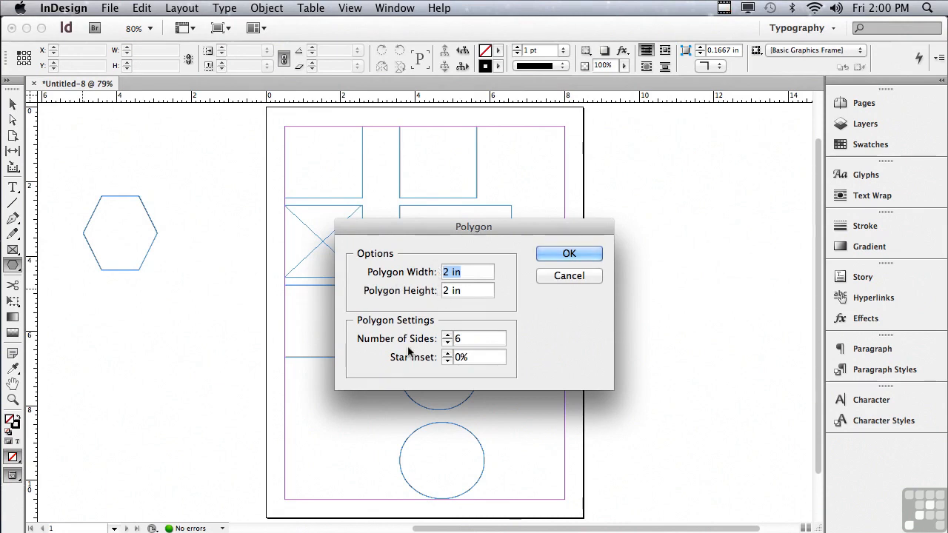
pyautogui.doubleClick(459, 339)
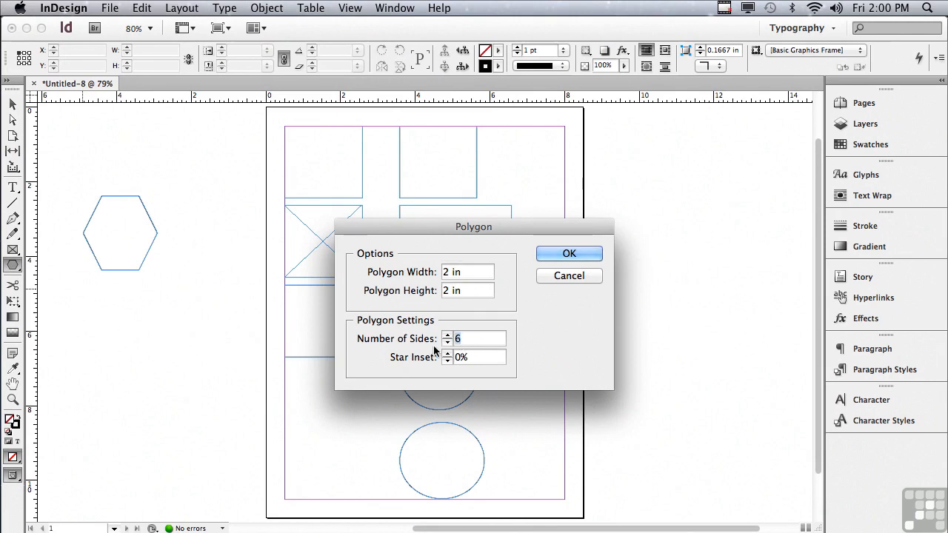
pyautogui.write('5')
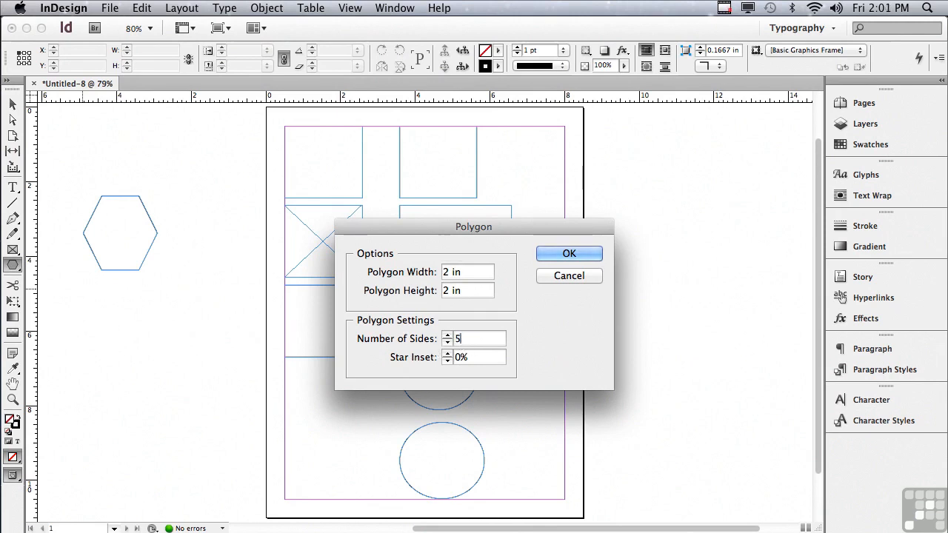
pyautogui.click(454, 357)
pyautogui.write('5')
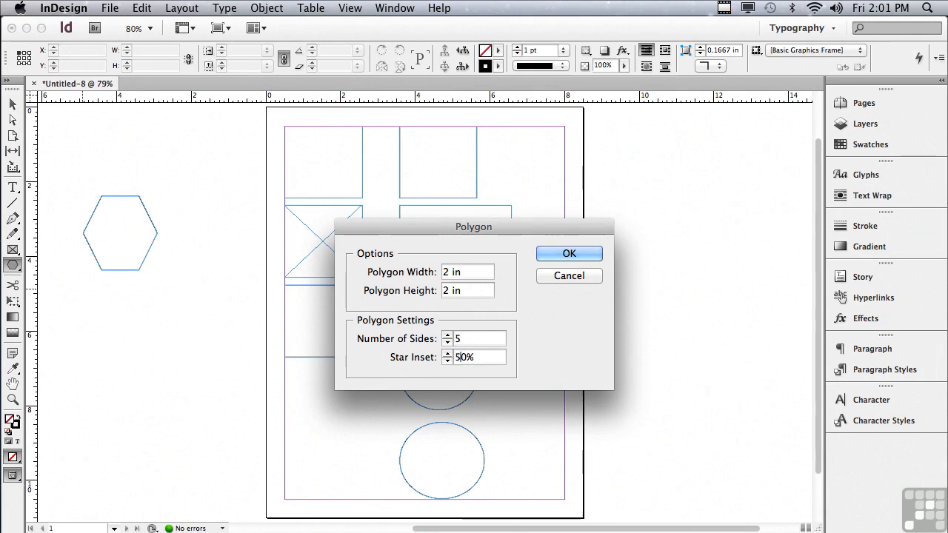
pyautogui.click(547, 256)
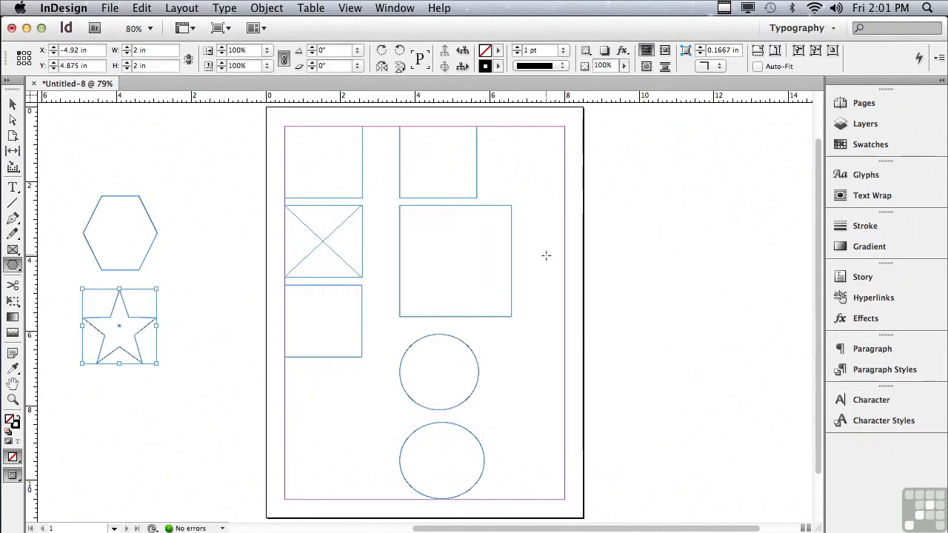
# Step: Place a 2 in polygon with 20 sides and 10% star inset below the star, and draw another about 2.46 × 2.56 in overlapping the hexagon
pyautogui.click(82, 376)
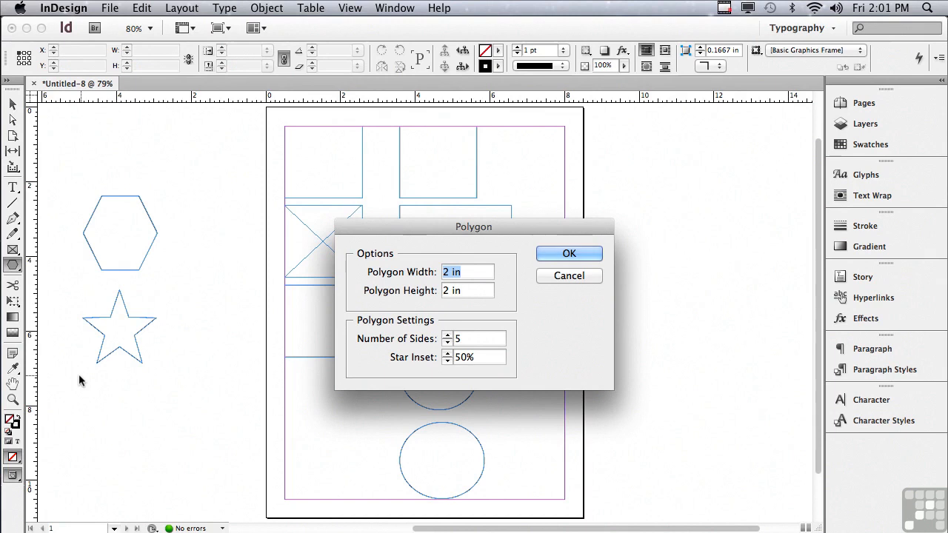
pyautogui.doubleClick(456, 340)
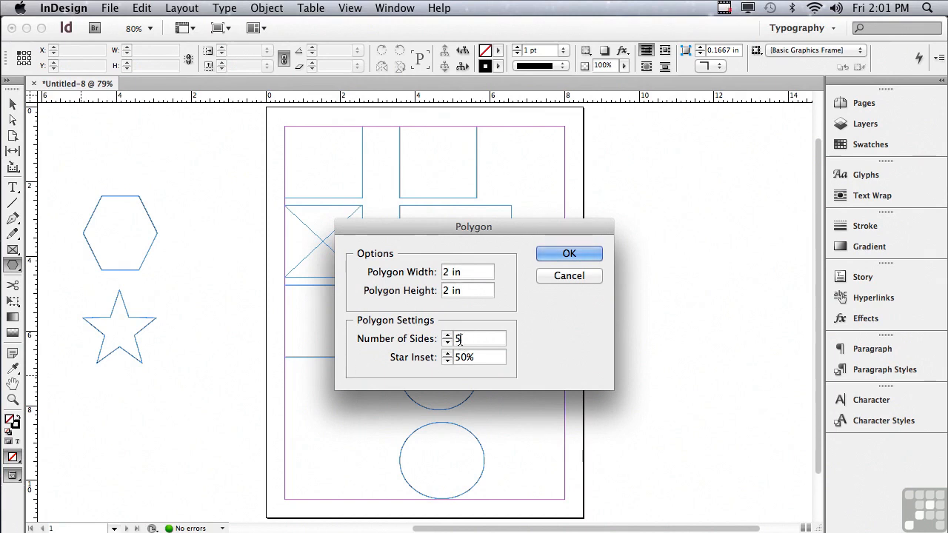
pyautogui.write('20')
pyautogui.press('Tab')
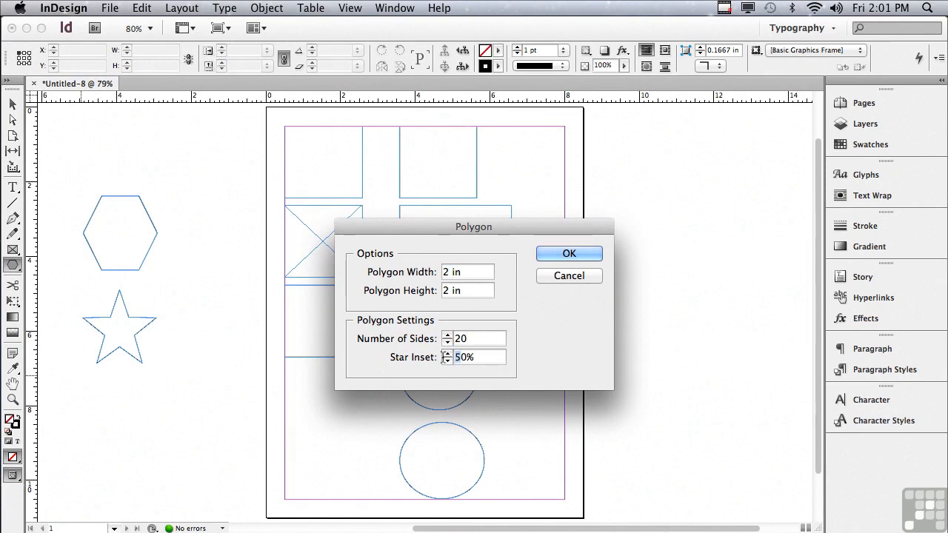
pyautogui.write('1')
pyautogui.click(568, 254)
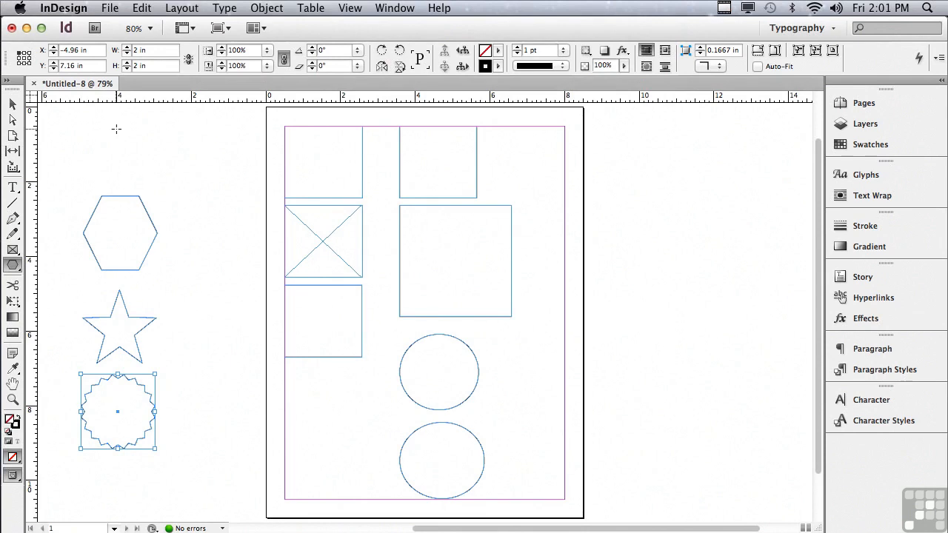
pyautogui.moveTo(117, 130); pyautogui.dragTo(209, 224)
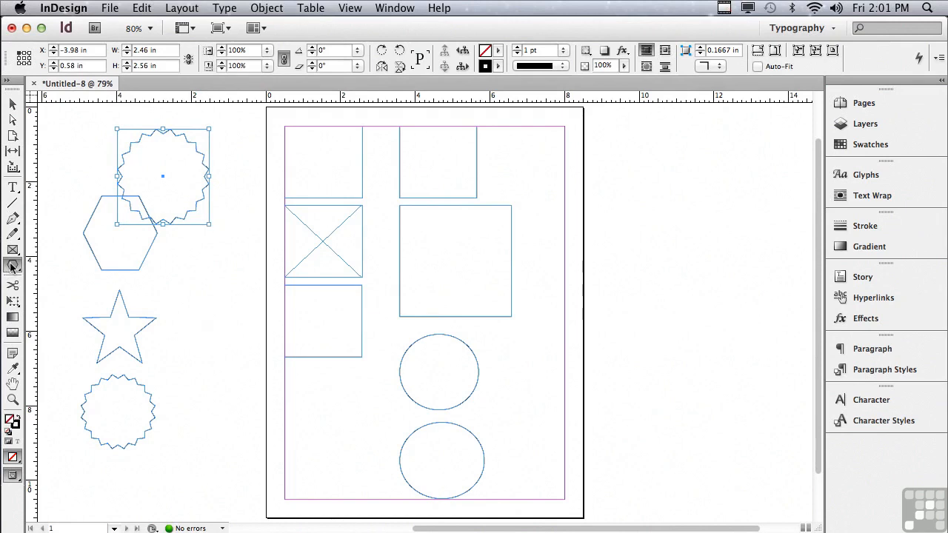
# Step: Place a 2.46 × 2.56 in polygon with 6 sides and 0% star inset to the right of the star
pyautogui.click(189, 299)
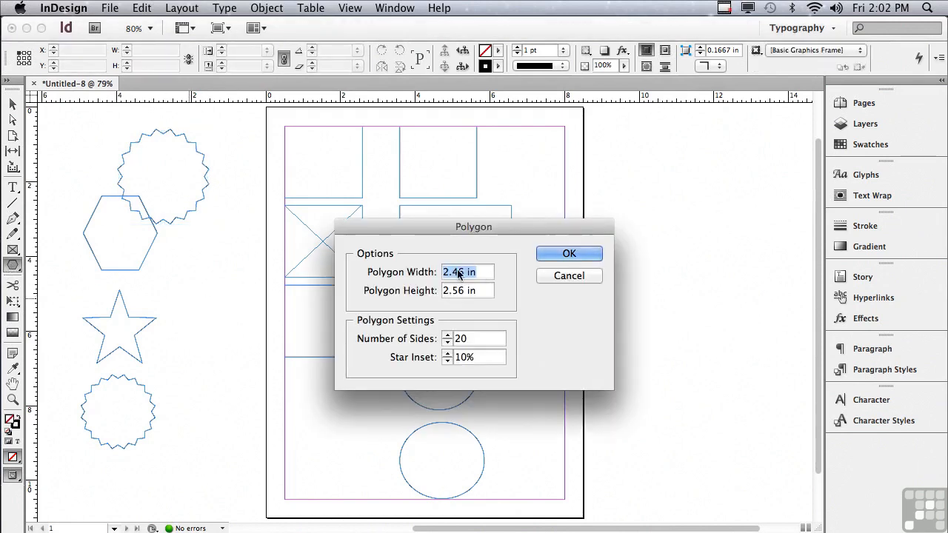
pyautogui.click(459, 338)
pyautogui.moveTo(471, 339); pyautogui.dragTo(441, 336)
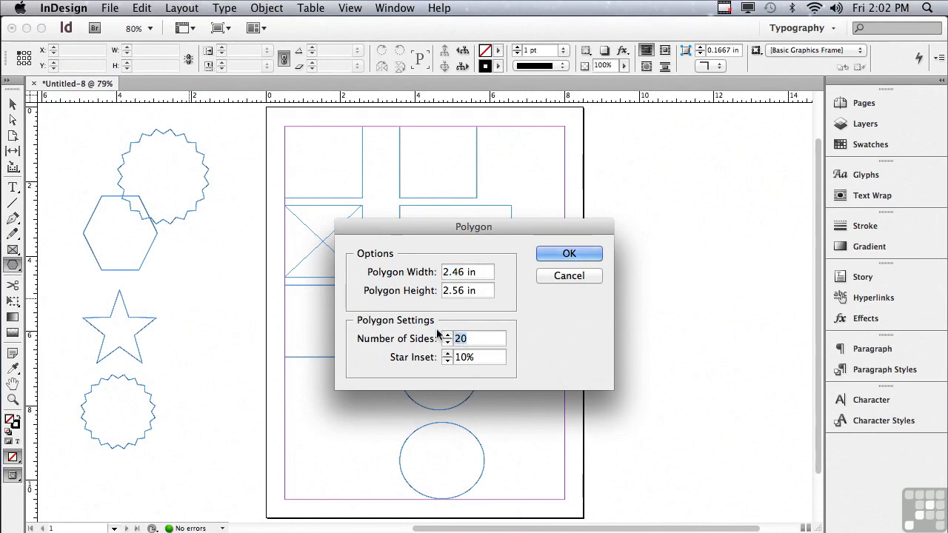
pyautogui.write('6')
pyautogui.moveTo(476, 357); pyautogui.dragTo(432, 356)
pyautogui.write('0')
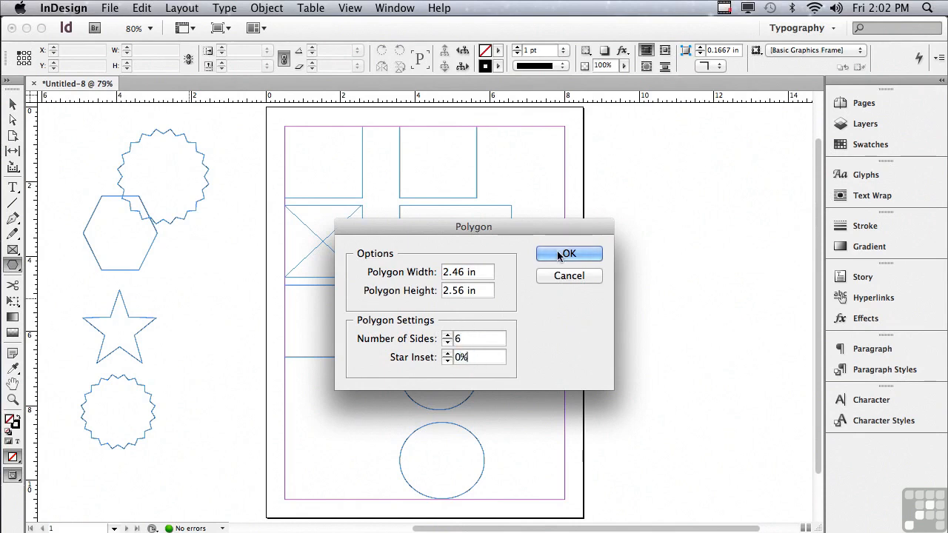
pyautogui.click(560, 254)
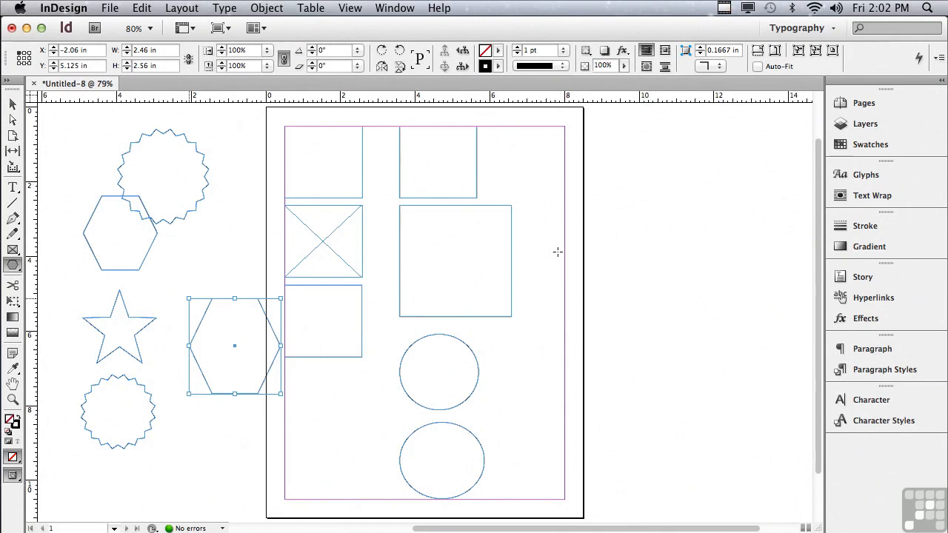
# Step: Draw a square rectangle frame about 2.49 in wide on the pasteboard right of the page, and a circular ellipse frame about 2.56 in across below it
pyautogui.click(13, 268)
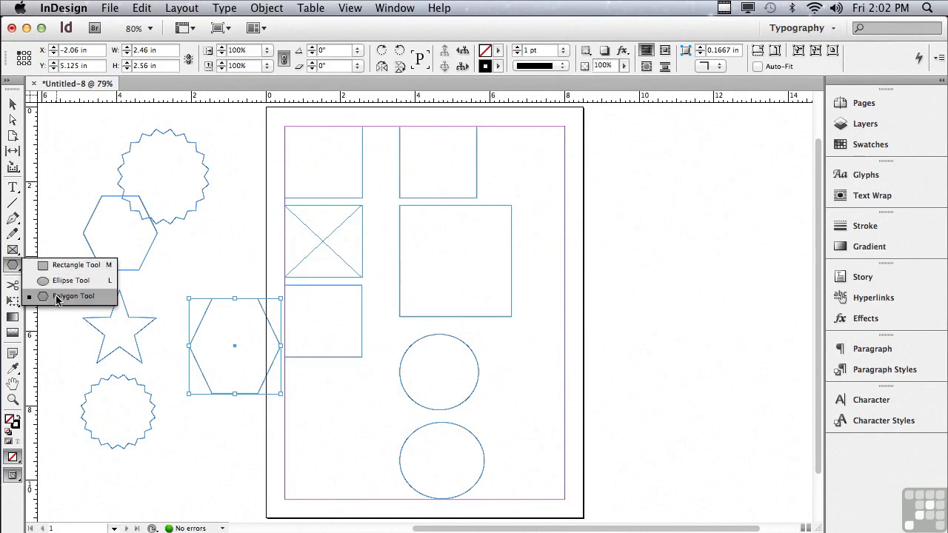
pyautogui.click(56, 268)
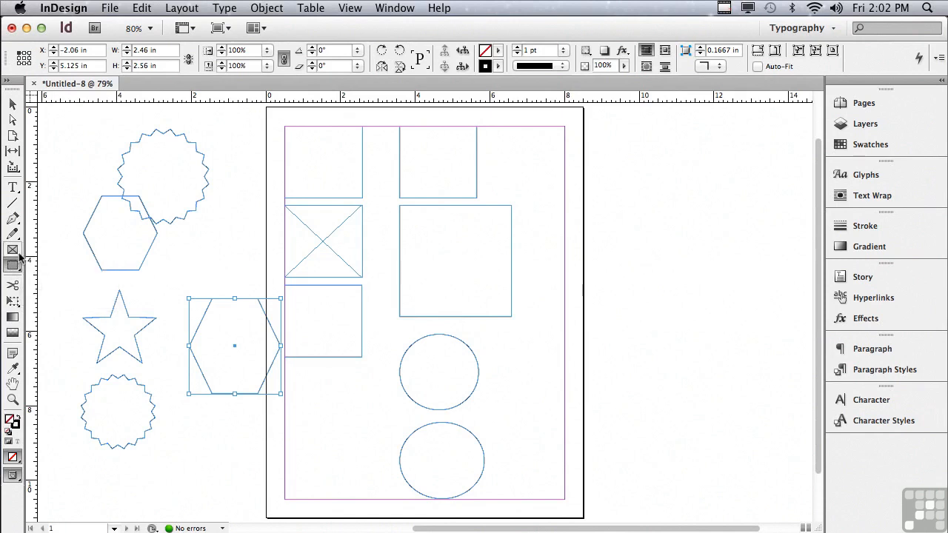
pyautogui.click(13, 250)
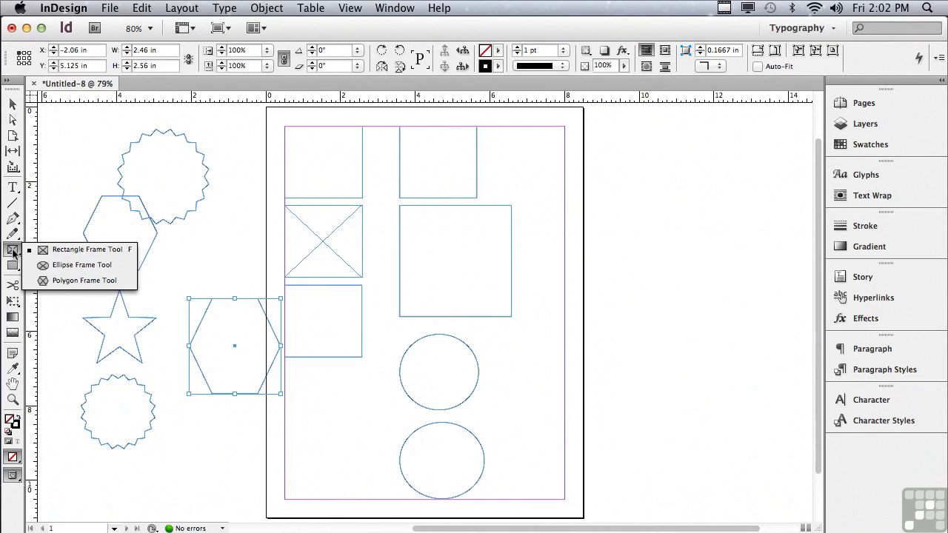
pyautogui.click(74, 249)
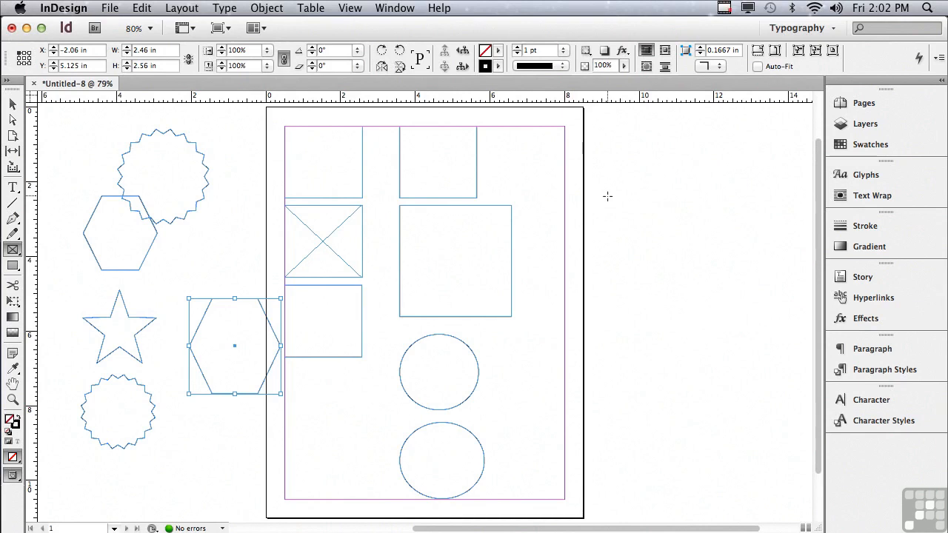
pyautogui.moveTo(607, 196); pyautogui.dragTo(674, 280)
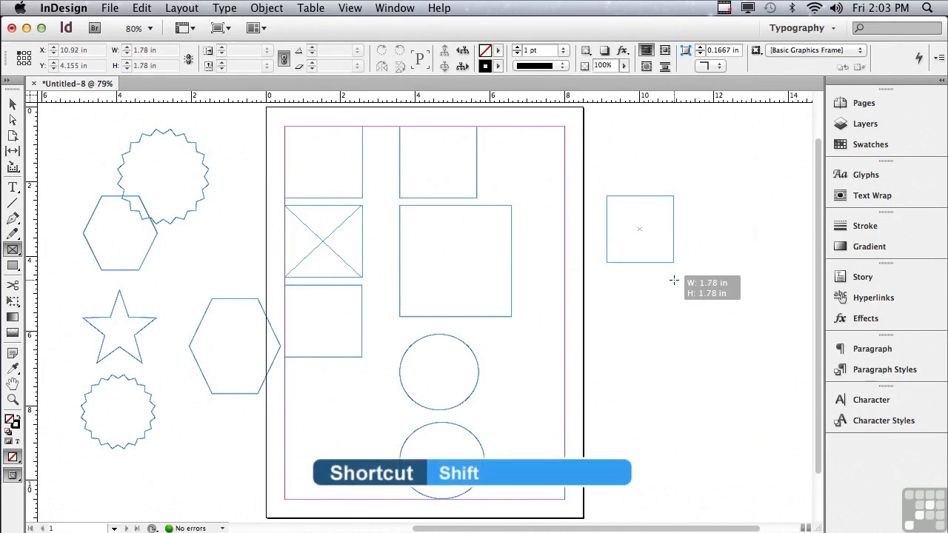
pyautogui.moveTo(674, 280); pyautogui.dragTo(698, 316)
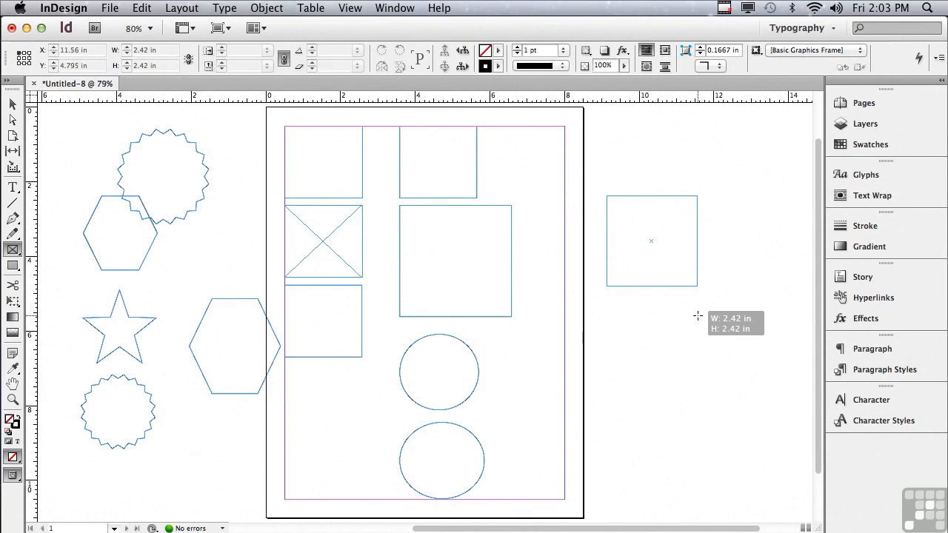
pyautogui.moveTo(698, 317); pyautogui.dragTo(700, 318)
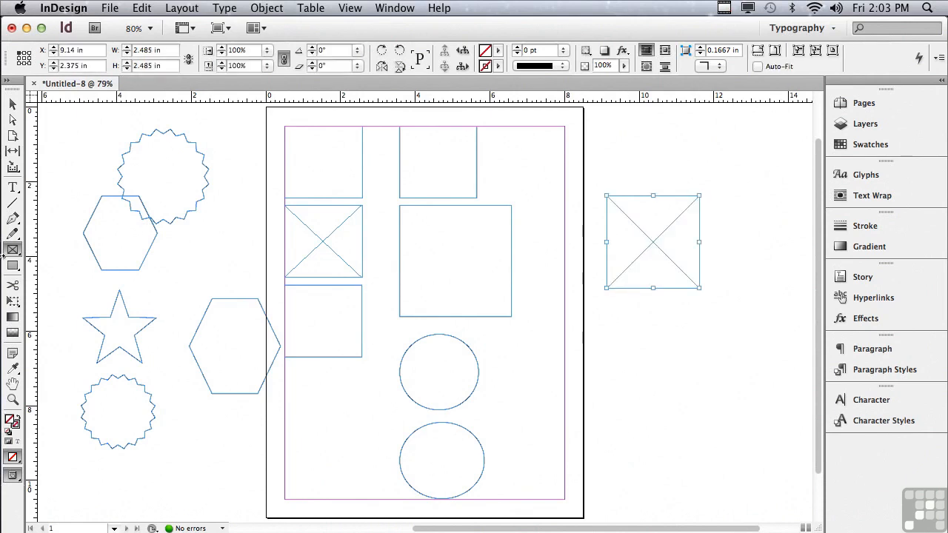
pyautogui.moveTo(12, 254); pyautogui.dragTo(48, 268)
pyautogui.moveTo(610, 306); pyautogui.dragTo(703, 437)
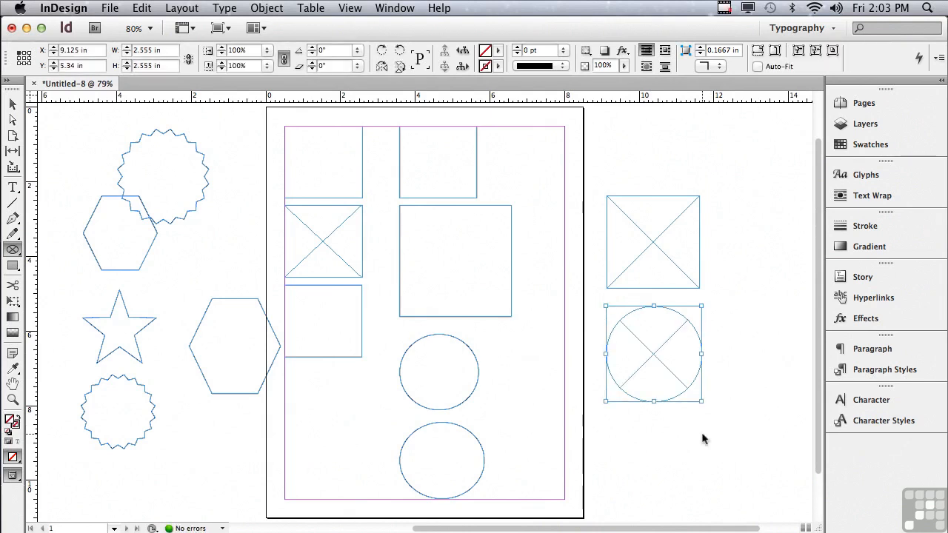
# Step: Delete all objects, and draw a circular ellipse frame about 3.24 in across outward from its centre in the page's upper-left area
pyautogui.press('super+a')
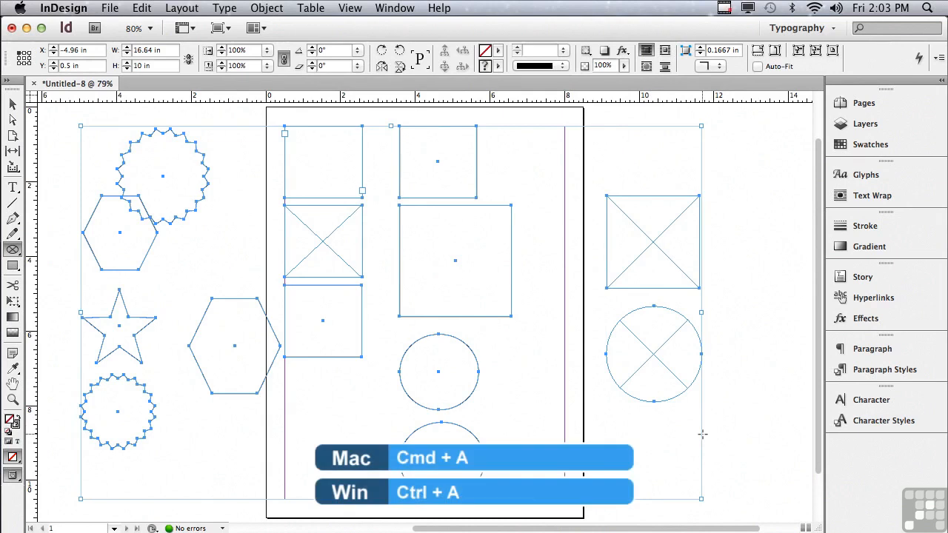
pyautogui.press('Delete')
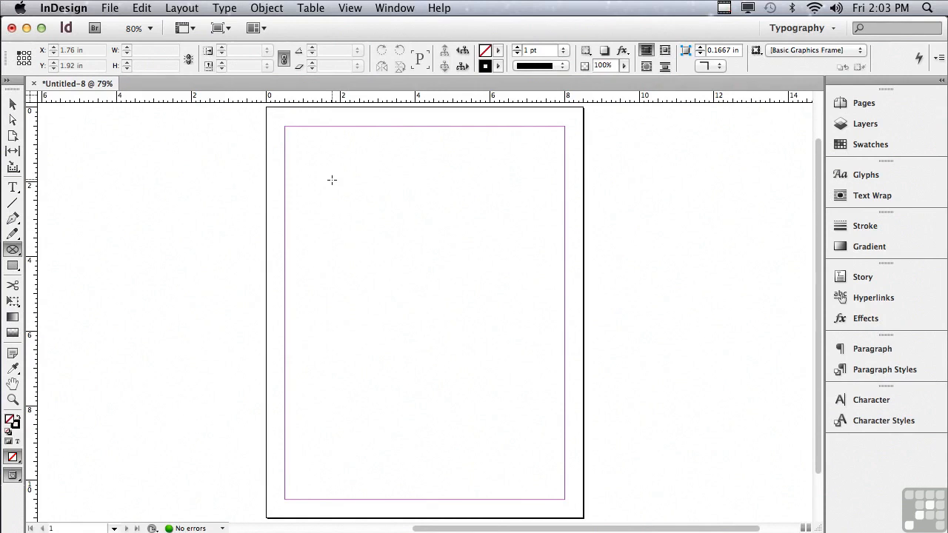
pyautogui.moveTo(332, 179); pyautogui.dragTo(278, 236)
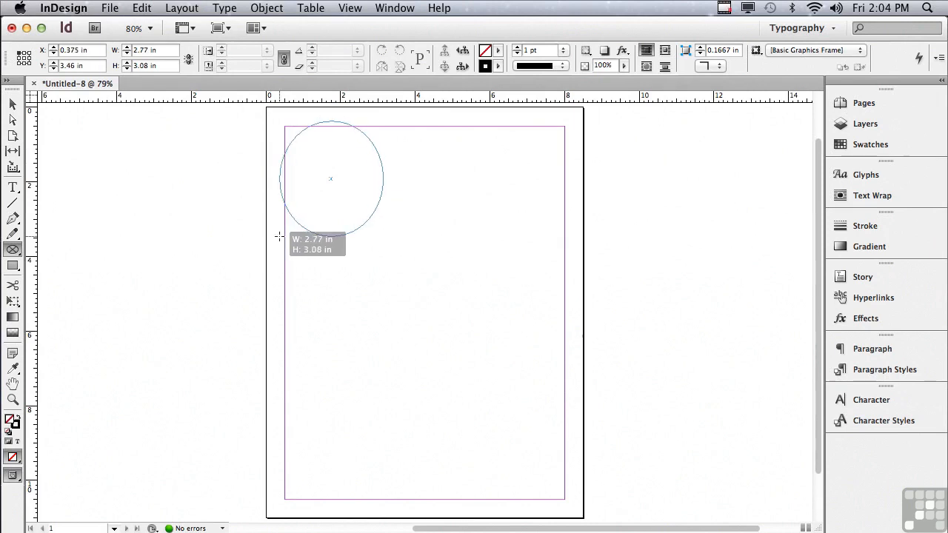
pyautogui.moveTo(278, 236)
pyautogui.mouseDown()
pyautogui.moveTo(259, 231)
pyautogui.moveTo(264, 226)
pyautogui.moveTo(264, 261)
pyautogui.moveTo(272, 250)
pyautogui.mouseUp()
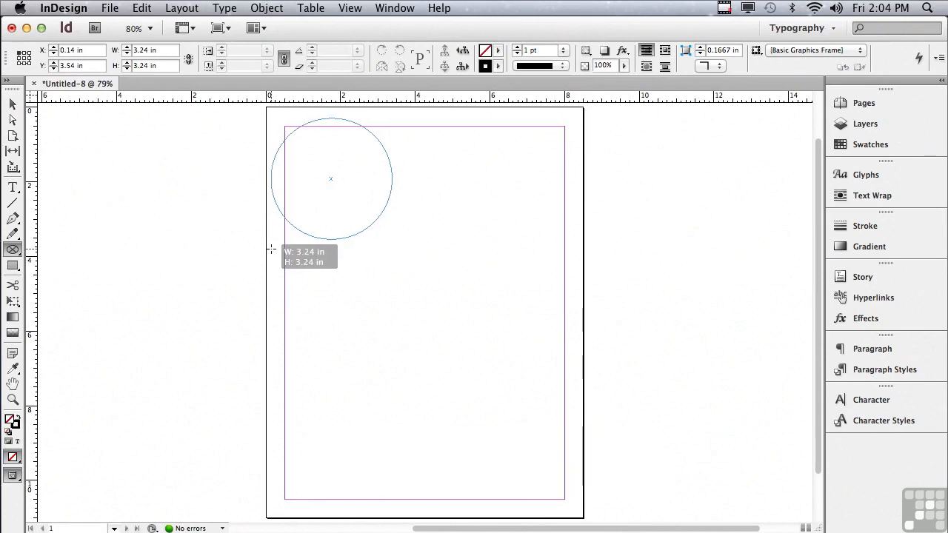
pyautogui.moveTo(272, 249); pyautogui.dragTo(271, 250)
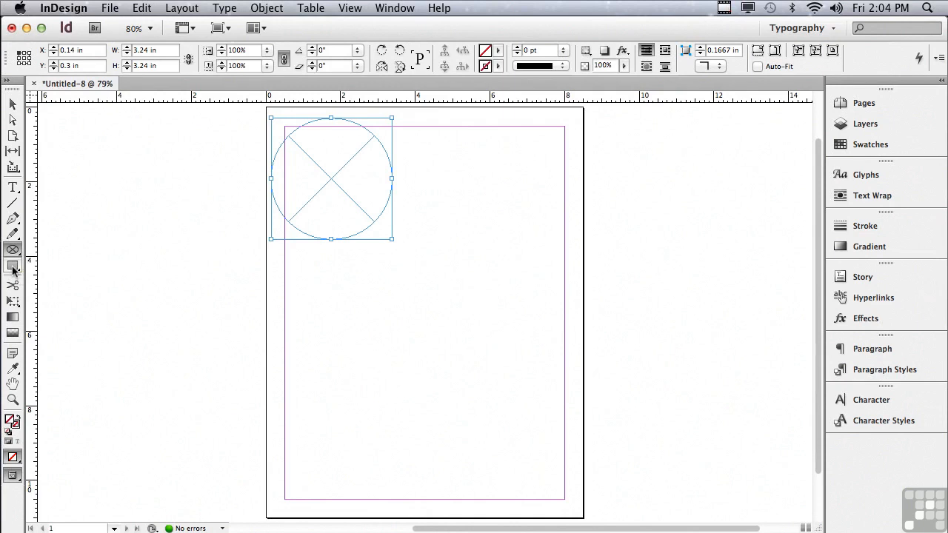
# Step: Draw a diagonal line about 4.46 in long below the circular frame, and a vertical line about 2.79 in long beneath it
pyautogui.click(12, 203)
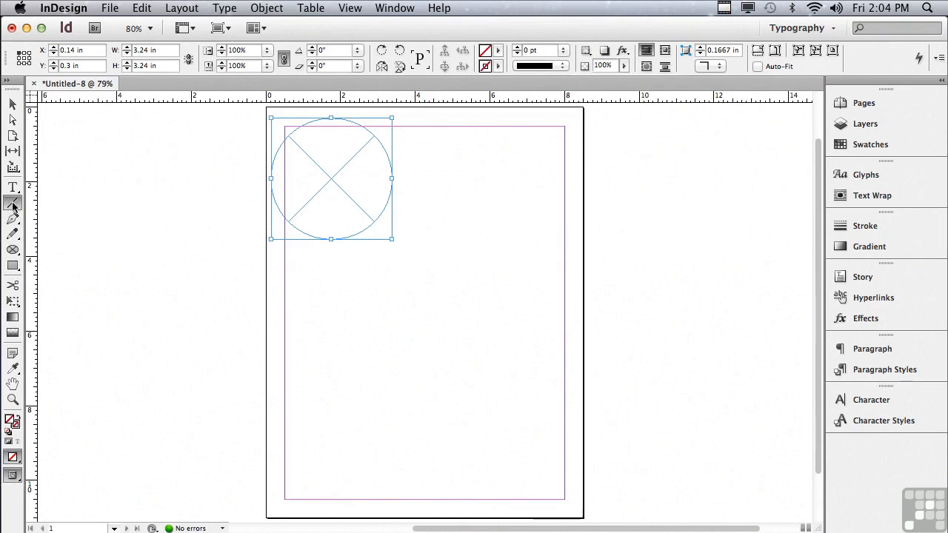
pyautogui.moveTo(298, 260); pyautogui.dragTo(443, 348)
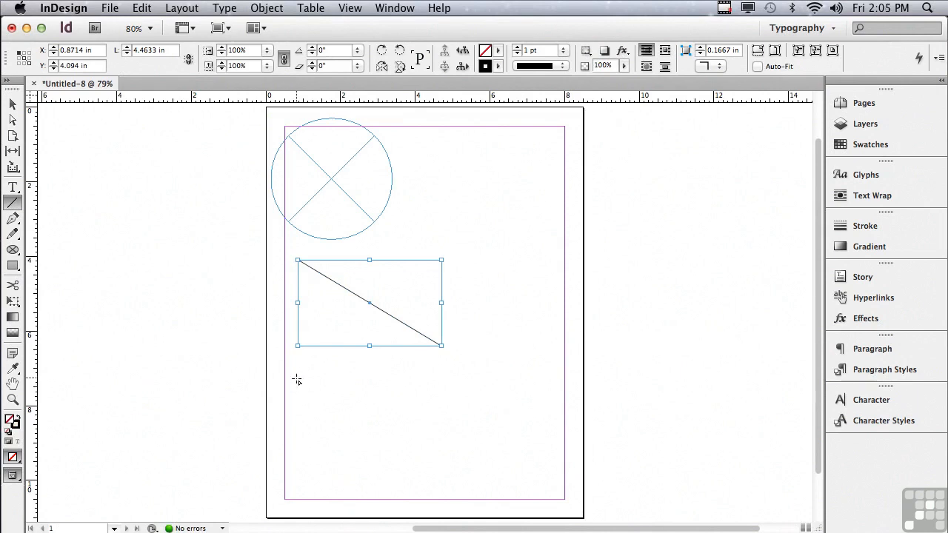
pyautogui.moveTo(297, 379); pyautogui.dragTo(446, 385)
pyautogui.moveTo(464, 385)
pyautogui.mouseDown()
pyautogui.moveTo(475, 380)
pyautogui.moveTo(431, 463)
pyautogui.moveTo(312, 482)
pyautogui.mouseUp()
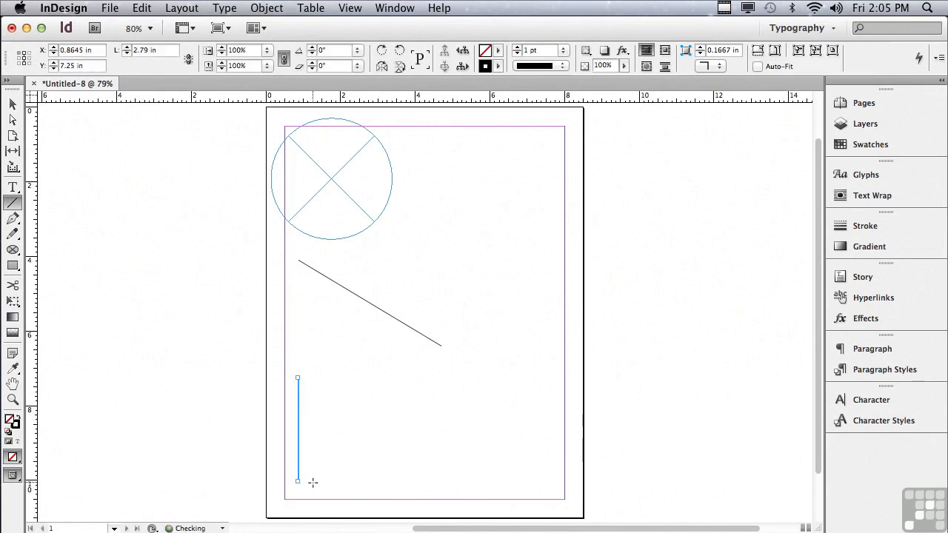
# Step: Draw a Pen tool path right of the circular frame with two straight segments forming a peak, continued by two curved segments forming an S-bend downward
pyautogui.click(14, 221)
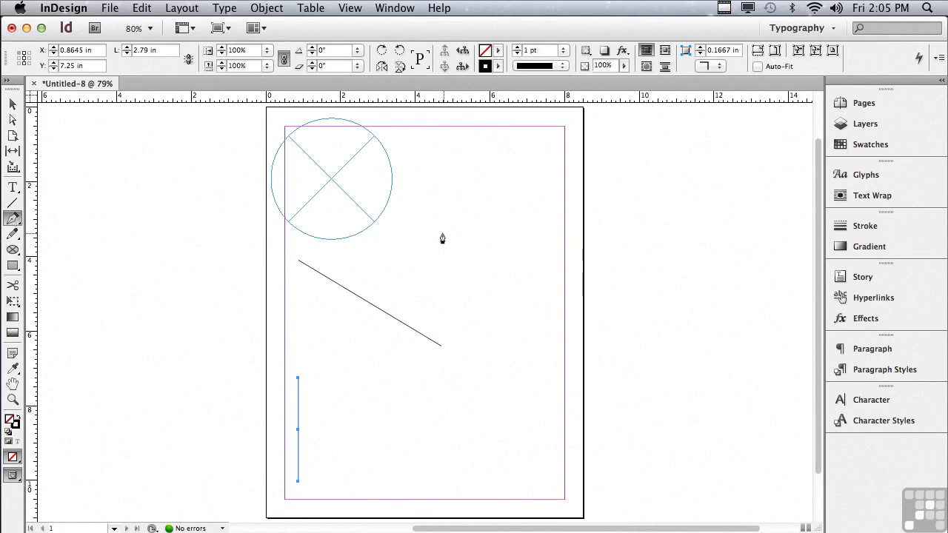
pyautogui.click(419, 239)
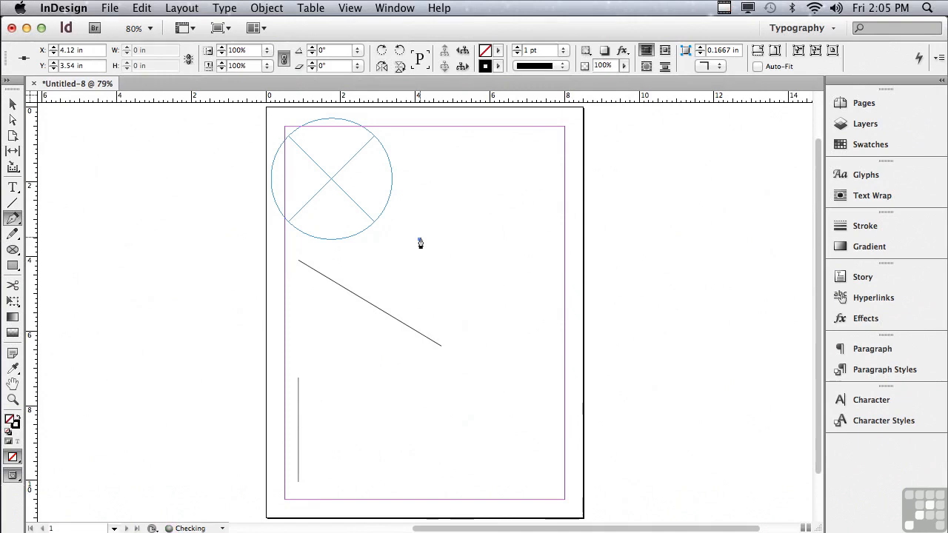
pyautogui.click(487, 145)
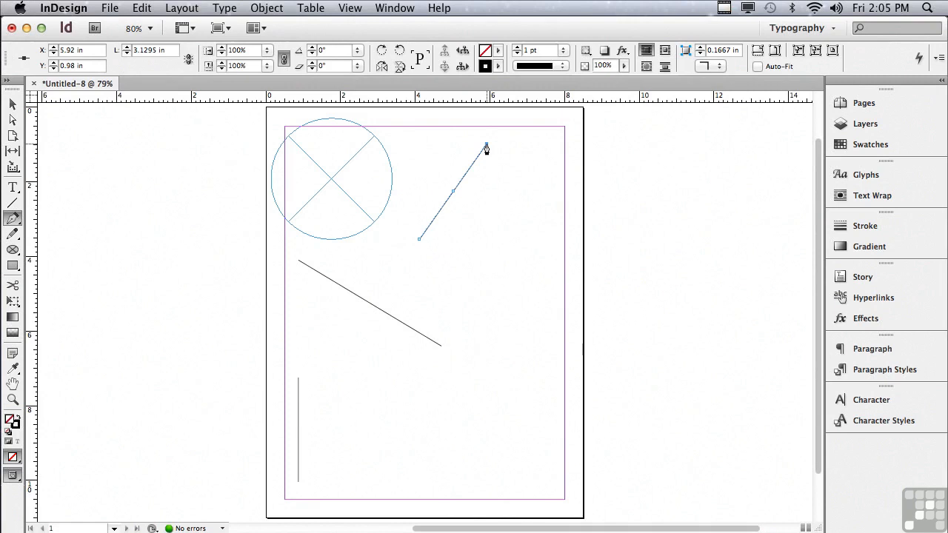
pyautogui.click(561, 228)
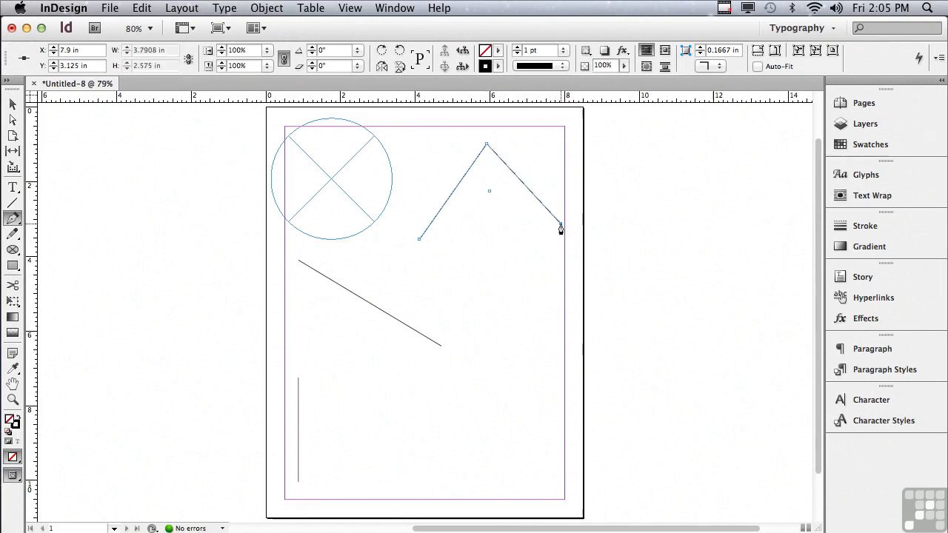
pyautogui.moveTo(520, 294); pyautogui.dragTo(584, 331)
pyautogui.moveTo(507, 360); pyautogui.dragTo(475, 343)
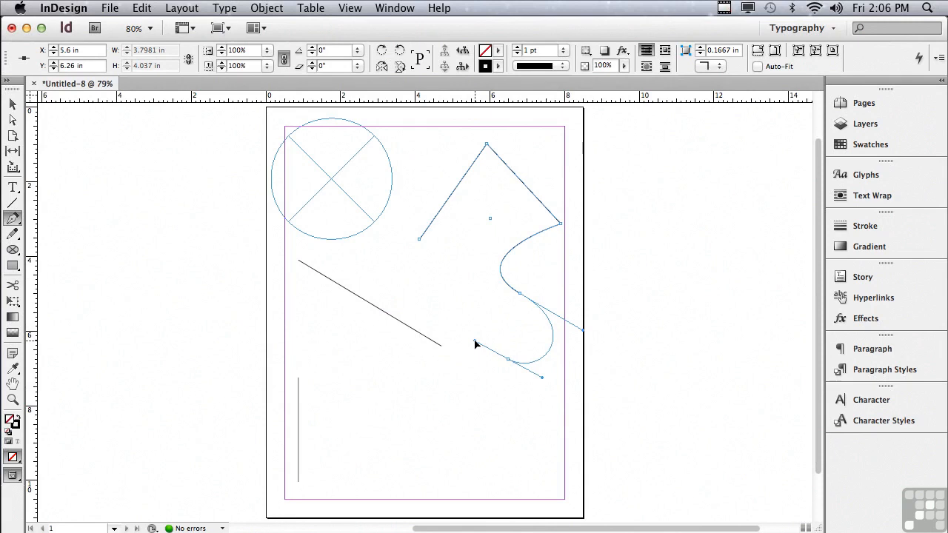
pyautogui.moveTo(476, 343); pyautogui.dragTo(475, 346)
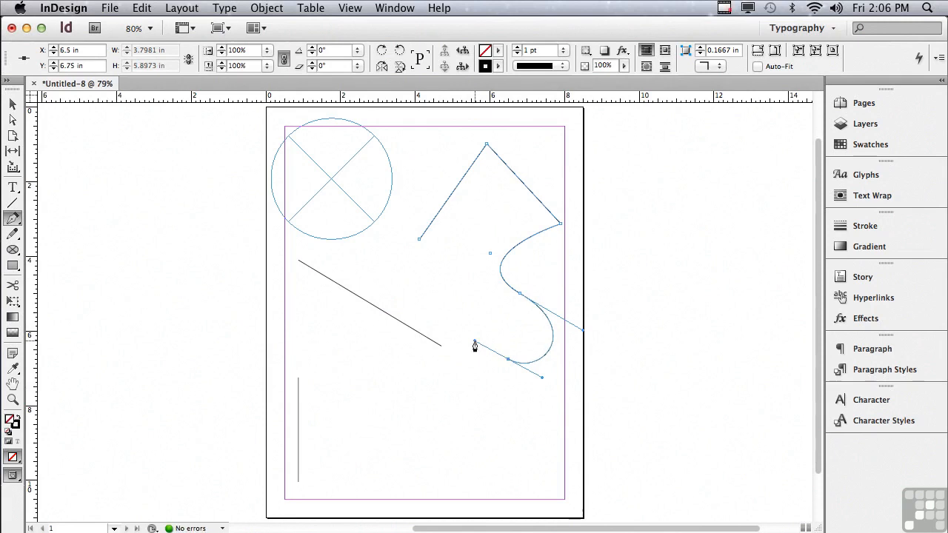